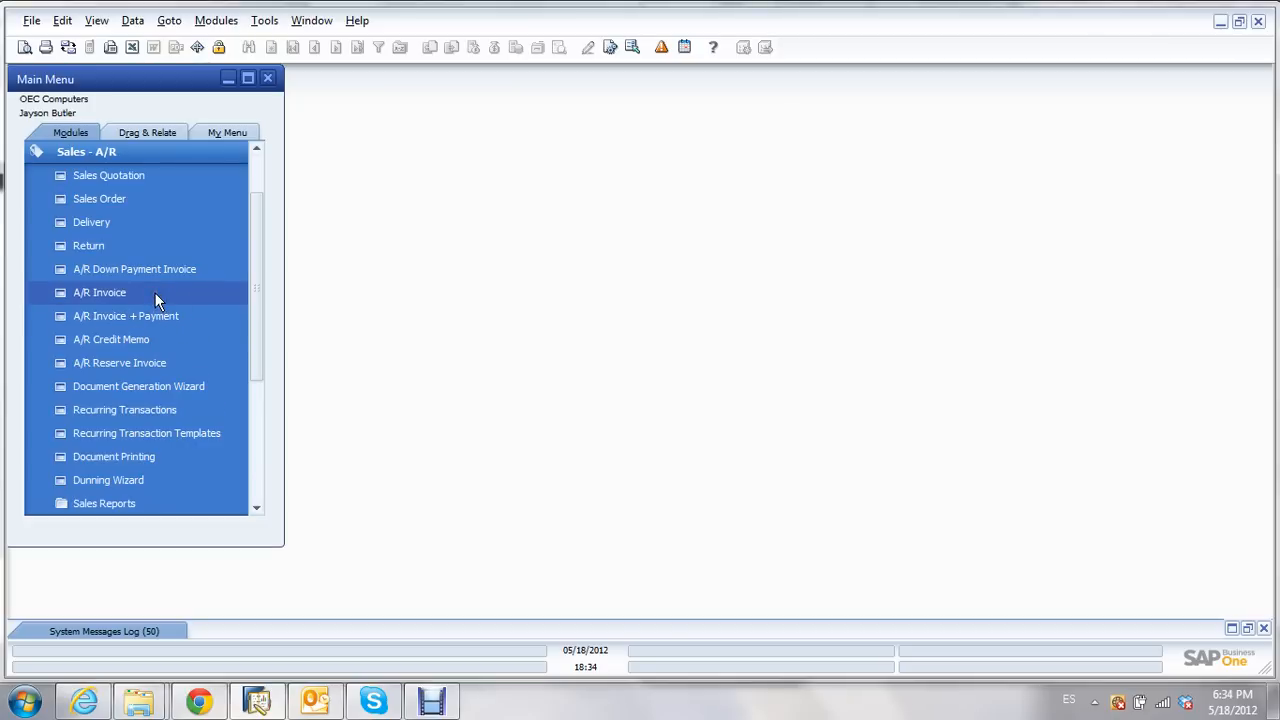
# Step: Start a new A/R invoice and choose the first business partner in the list as its customer
pyautogui.click(155, 293)
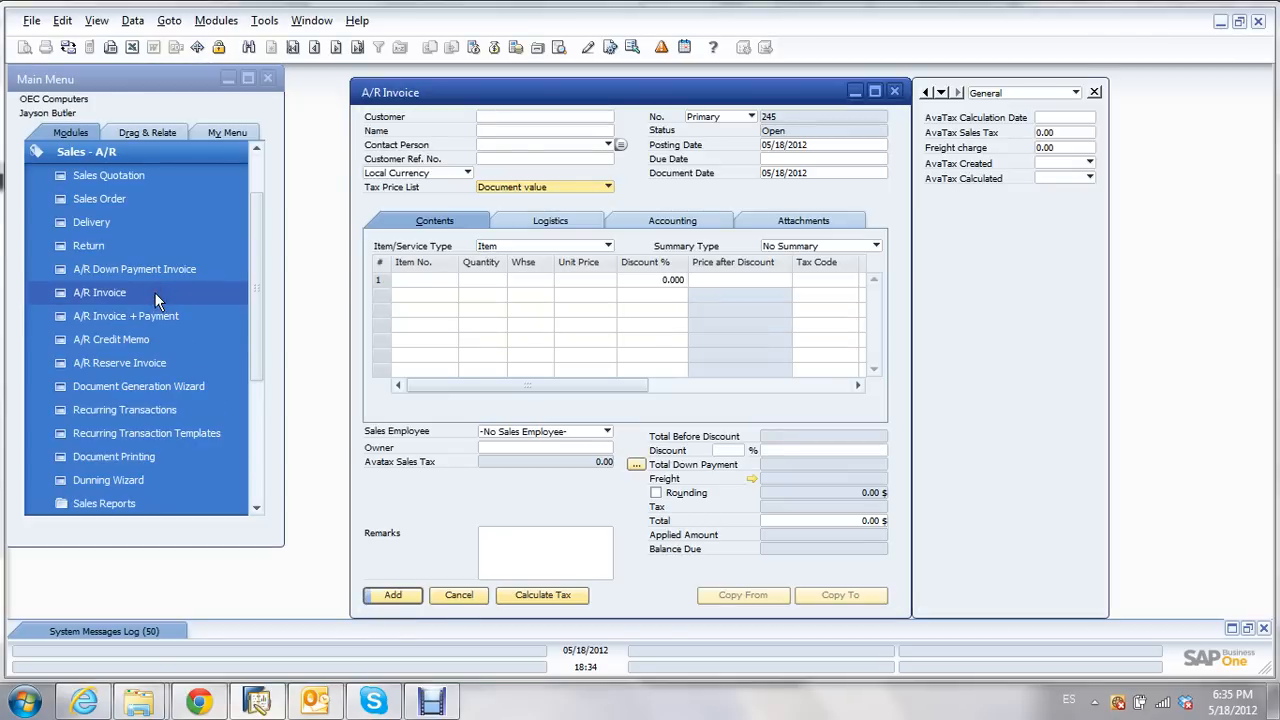
pyautogui.click(501, 119)
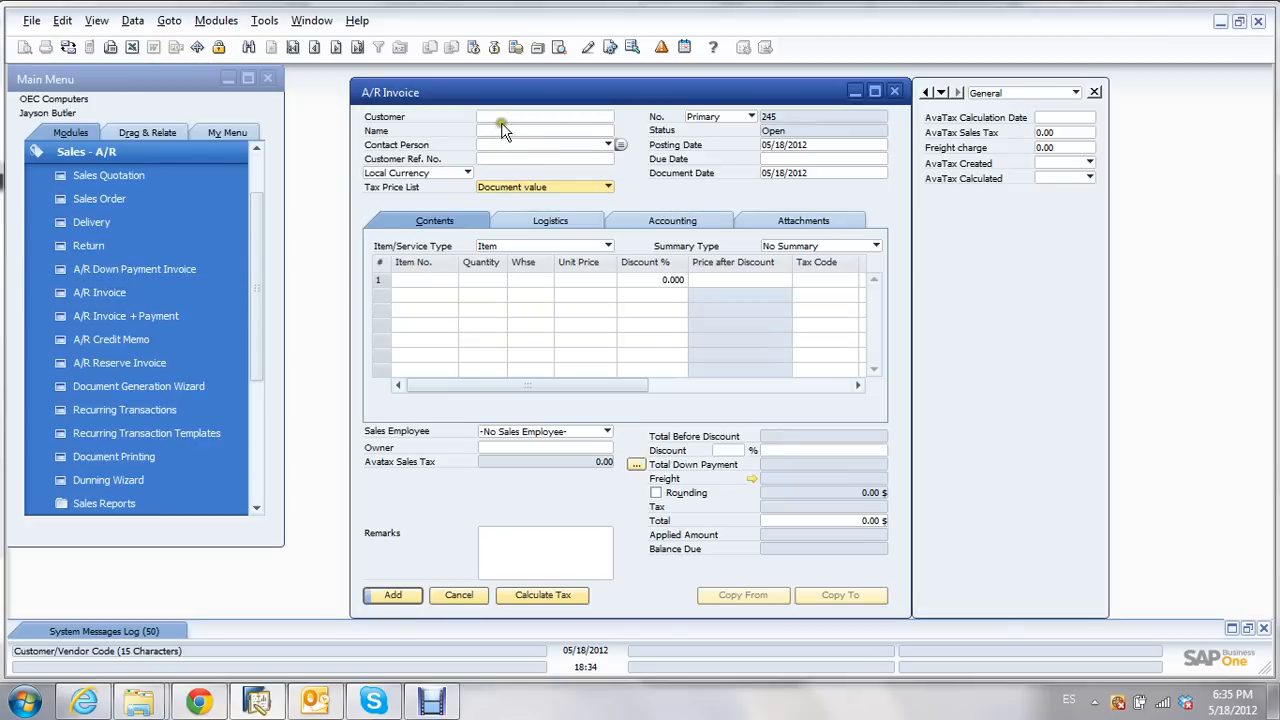
pyautogui.click(501, 122)
pyautogui.press('Tab')
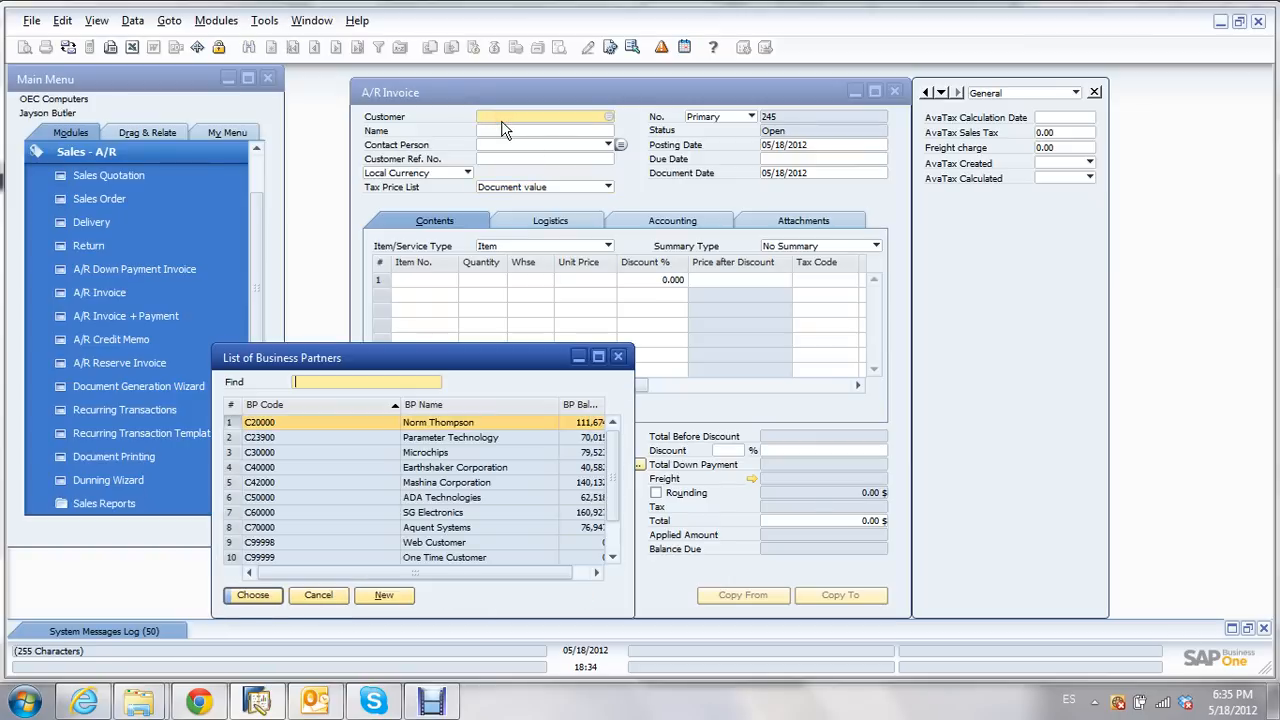
pyautogui.click(362, 440)
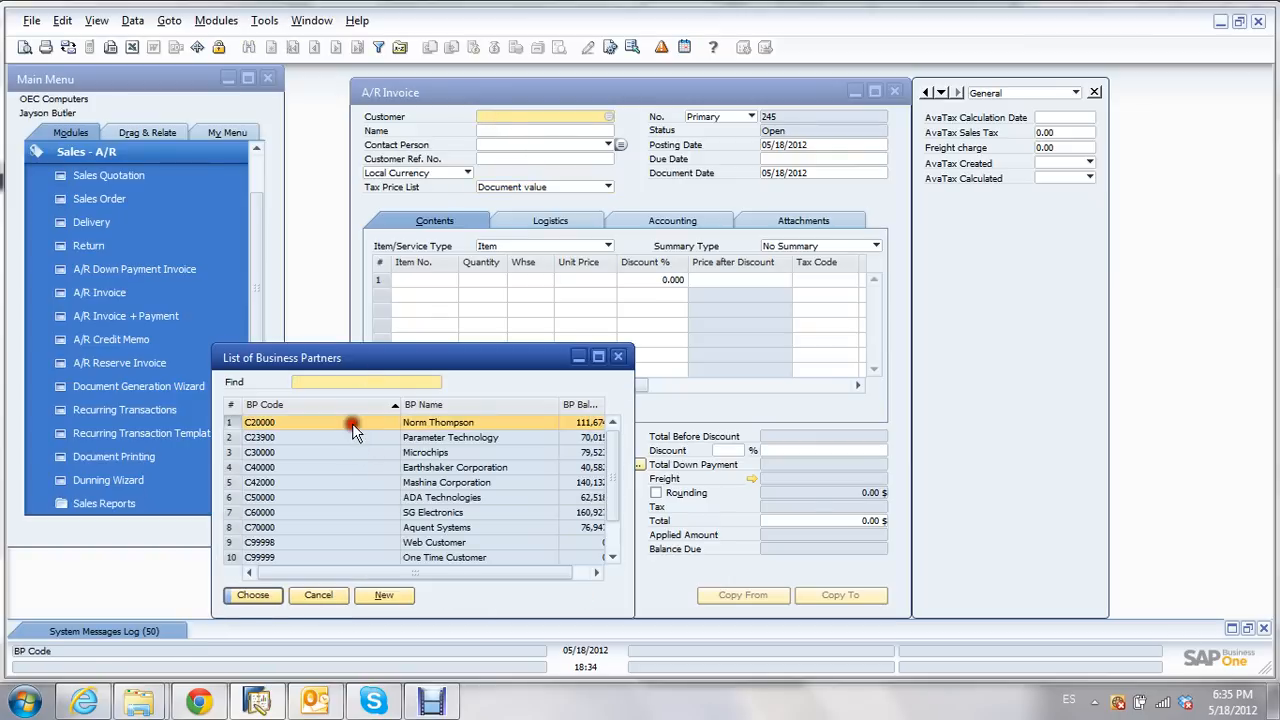
pyautogui.doubleClick(352, 423)
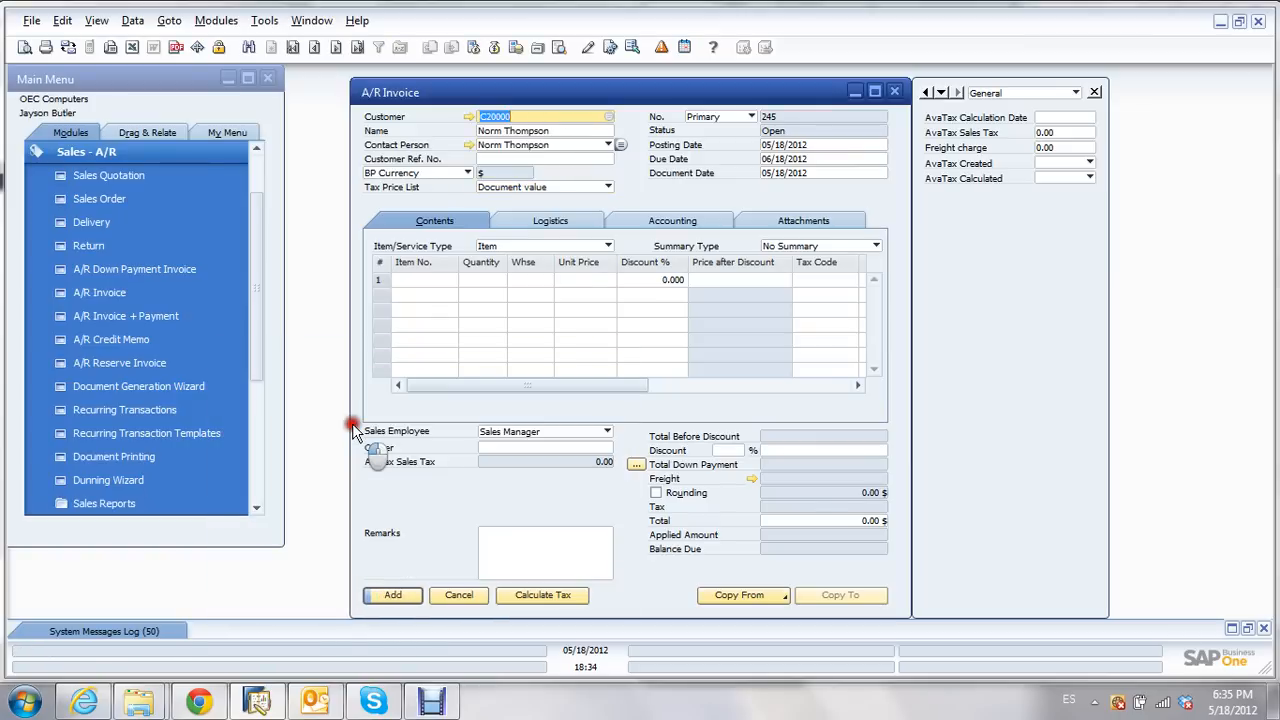
# Step: Add item A00001 to the invoice's first line with a quantity of 3
pyautogui.click(436, 288)
pyautogui.press('Tab')
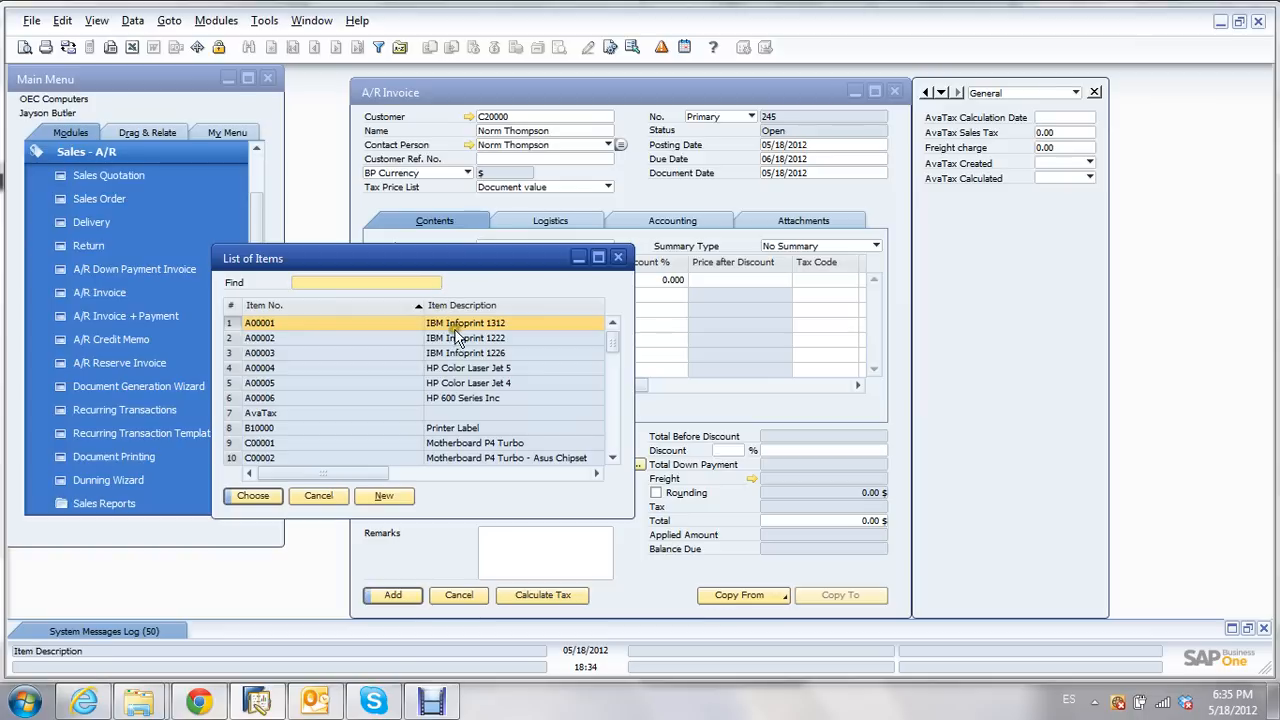
pyautogui.doubleClick(452, 330)
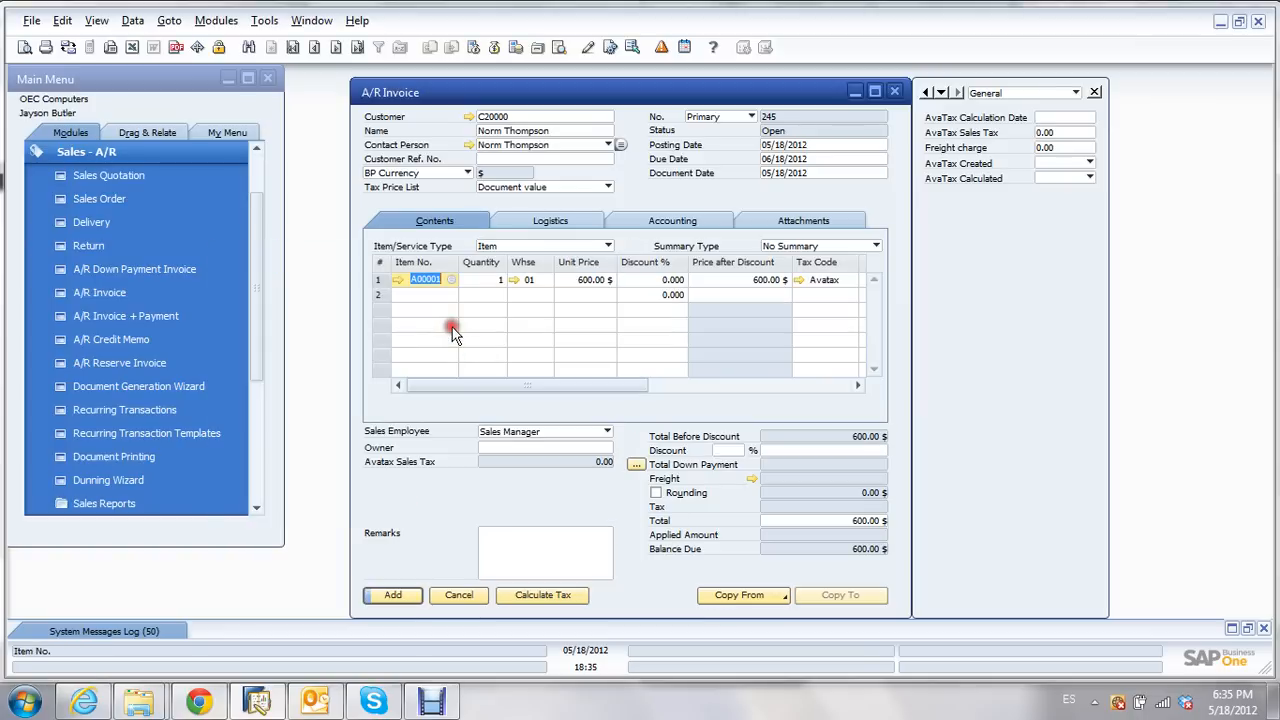
pyautogui.click(488, 280)
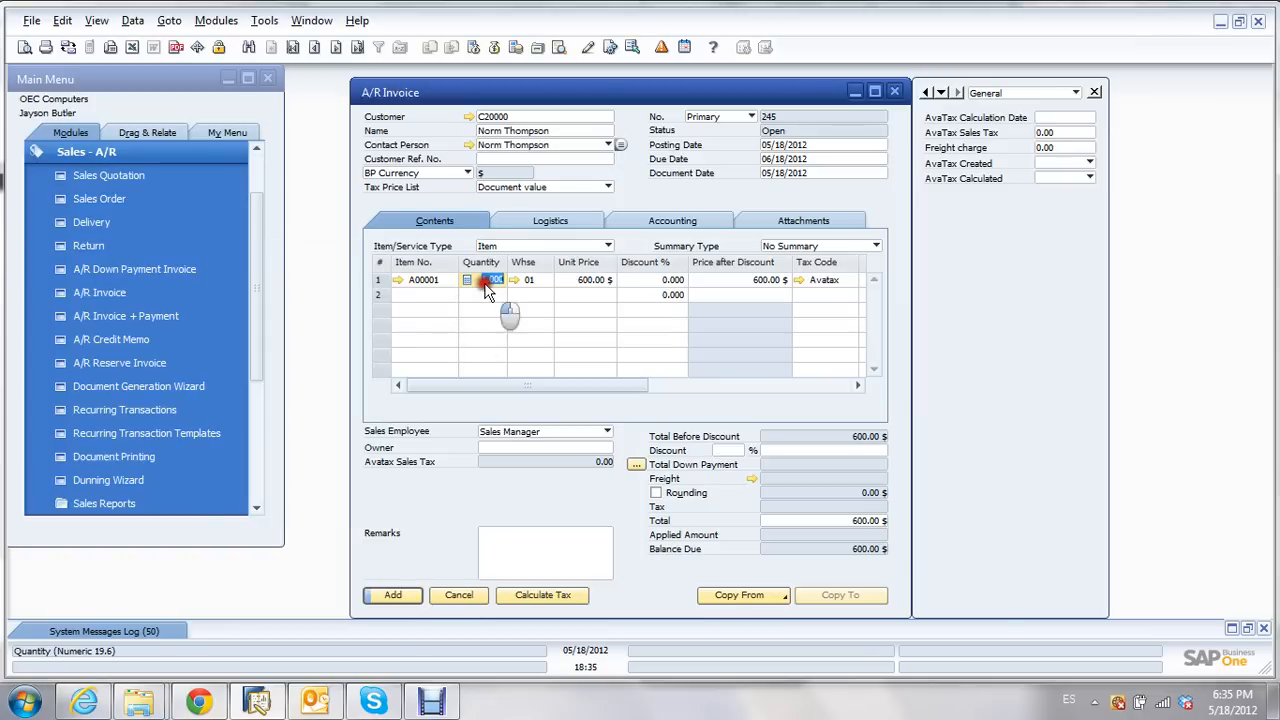
pyautogui.write('3')
# Step: Add item A00005 to the invoice's second line with a quantity of 2
pyautogui.click(405, 295)
pyautogui.press('Tab')
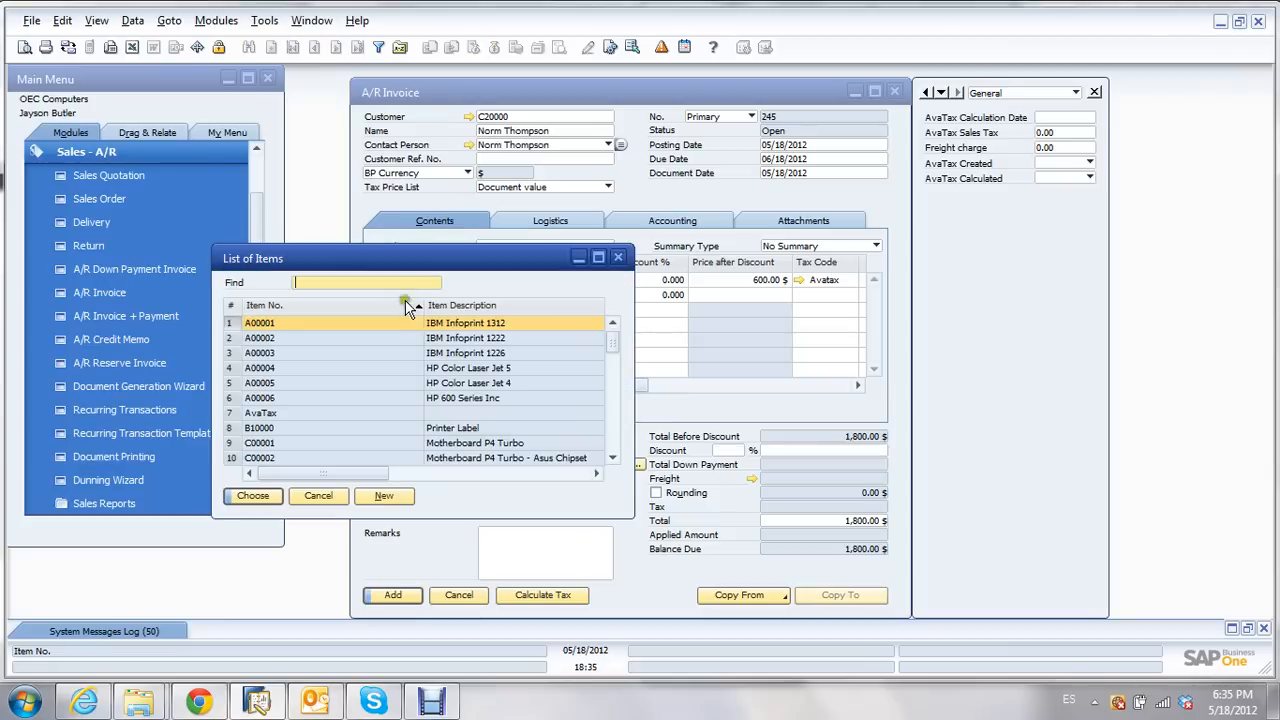
pyautogui.doubleClick(392, 384)
pyautogui.click(477, 293)
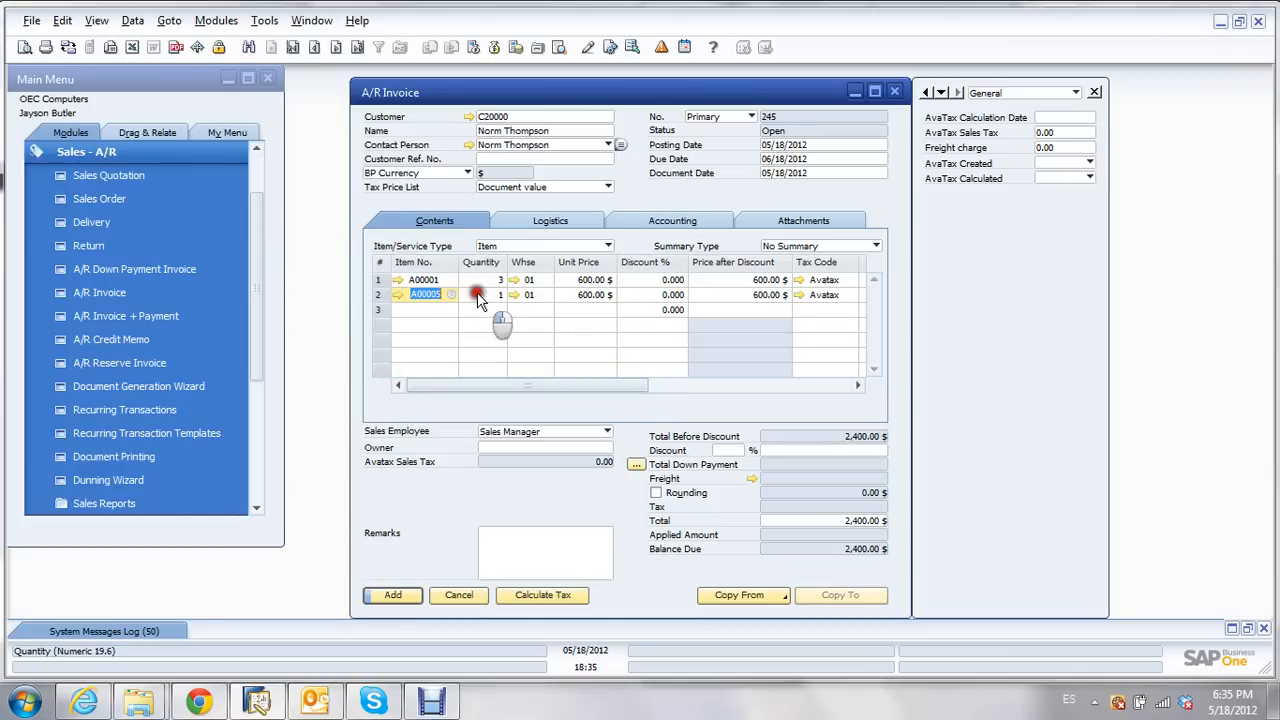
pyautogui.write('2')
pyautogui.click(474, 279)
# Step: Validate the invoice's ship-to address and save the corrected address components, updating the existing rows
pyautogui.click(527, 220)
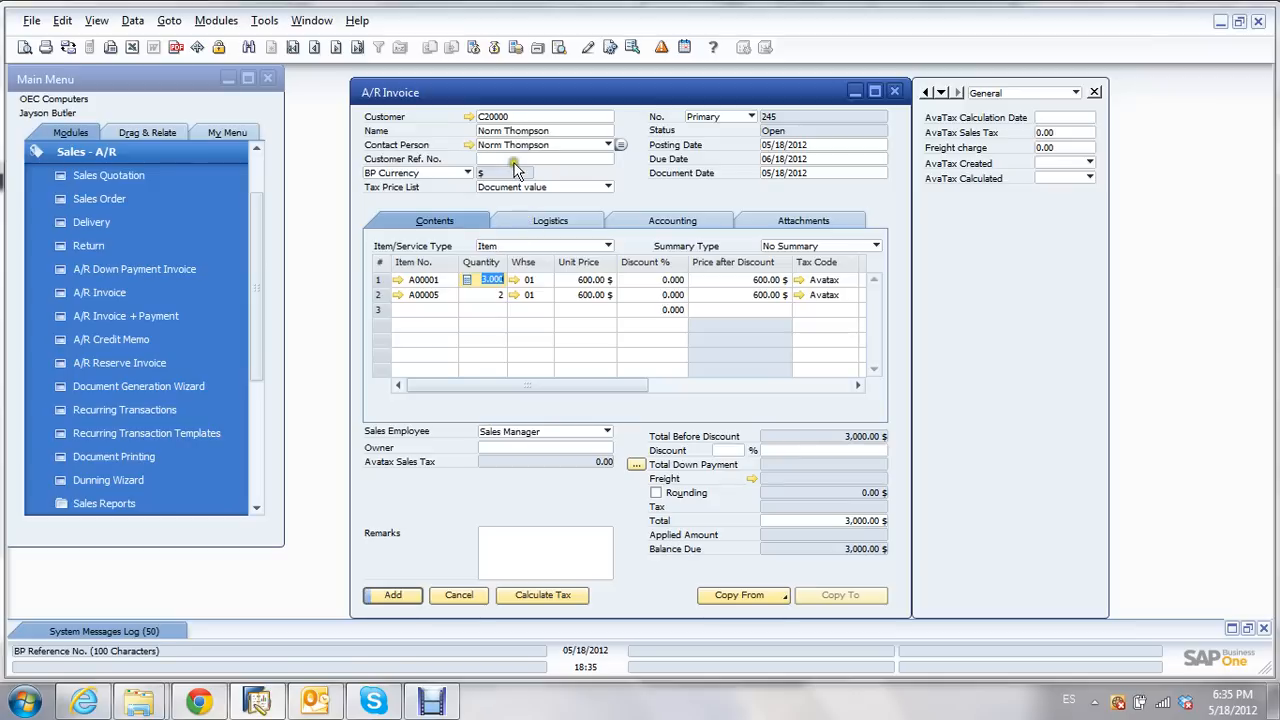
pyautogui.click(537, 222)
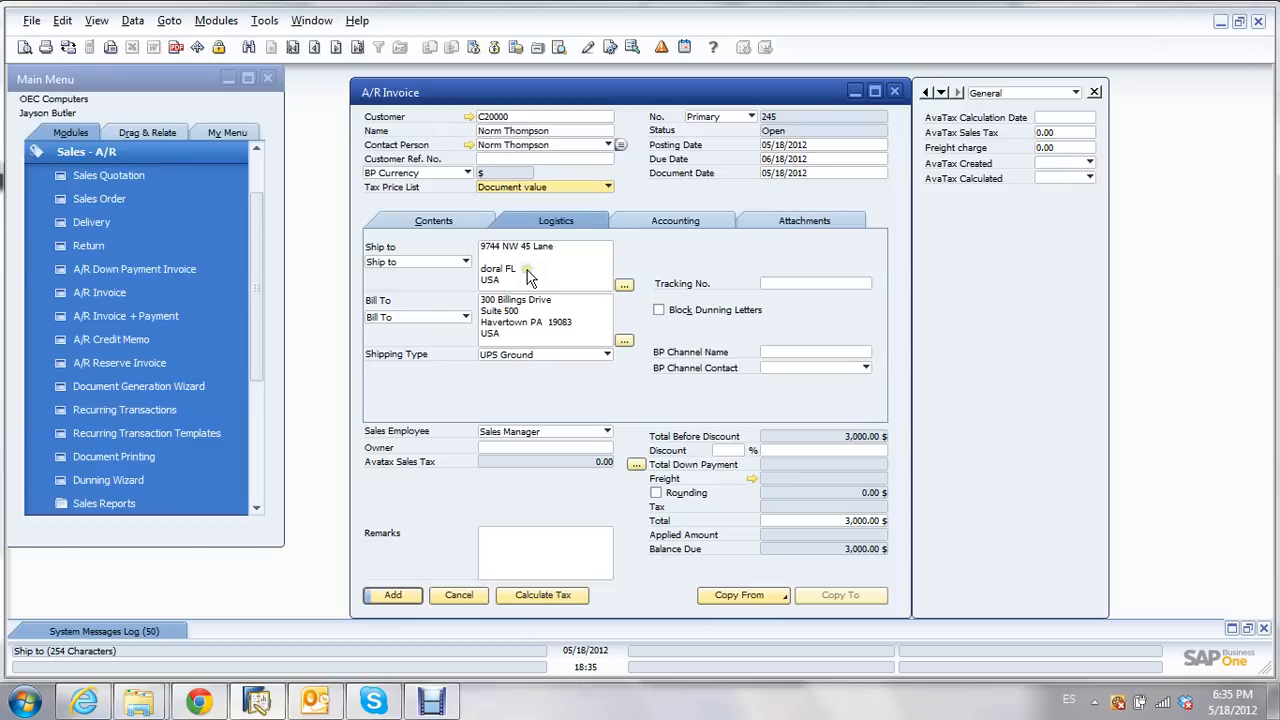
pyautogui.click(624, 287)
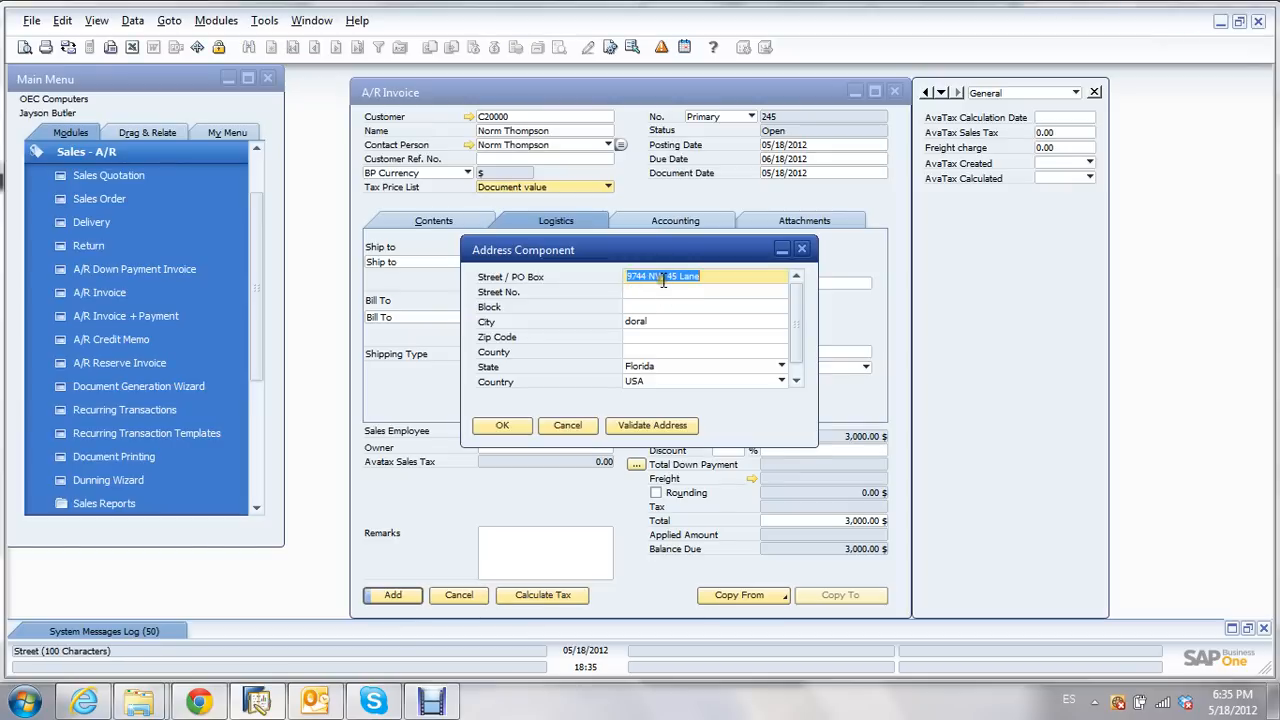
pyautogui.click(656, 428)
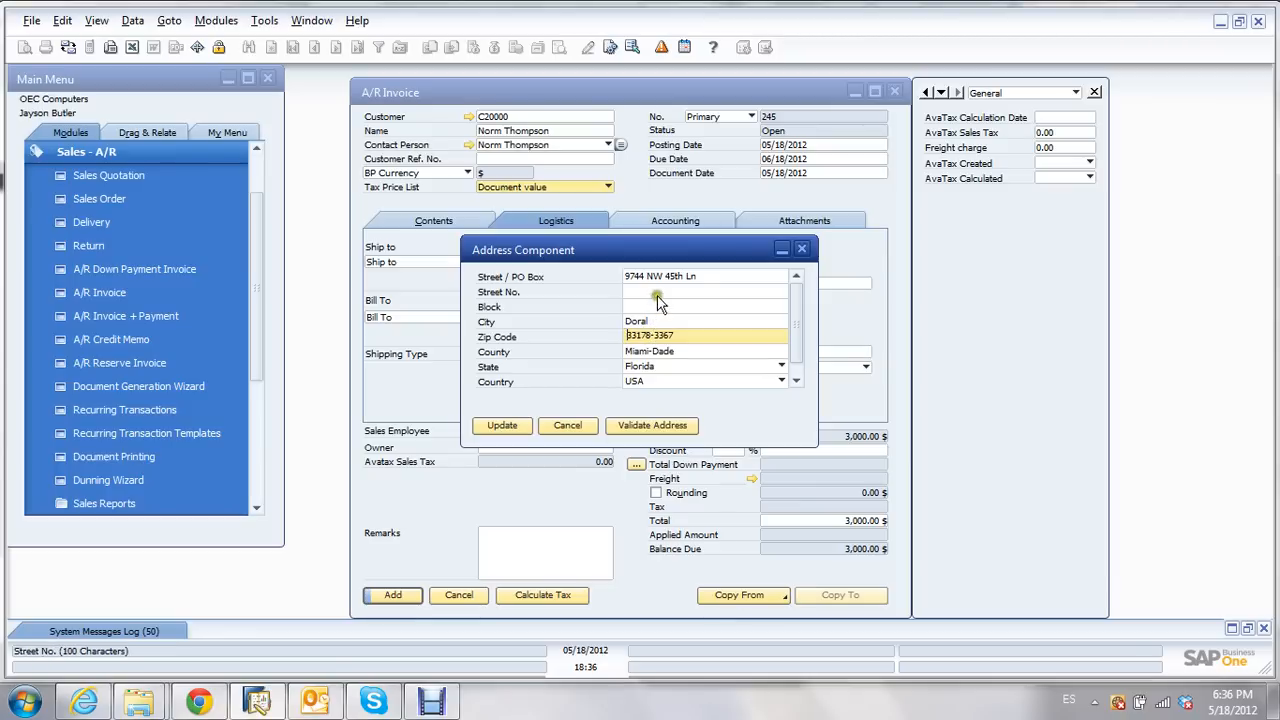
pyautogui.click(518, 425)
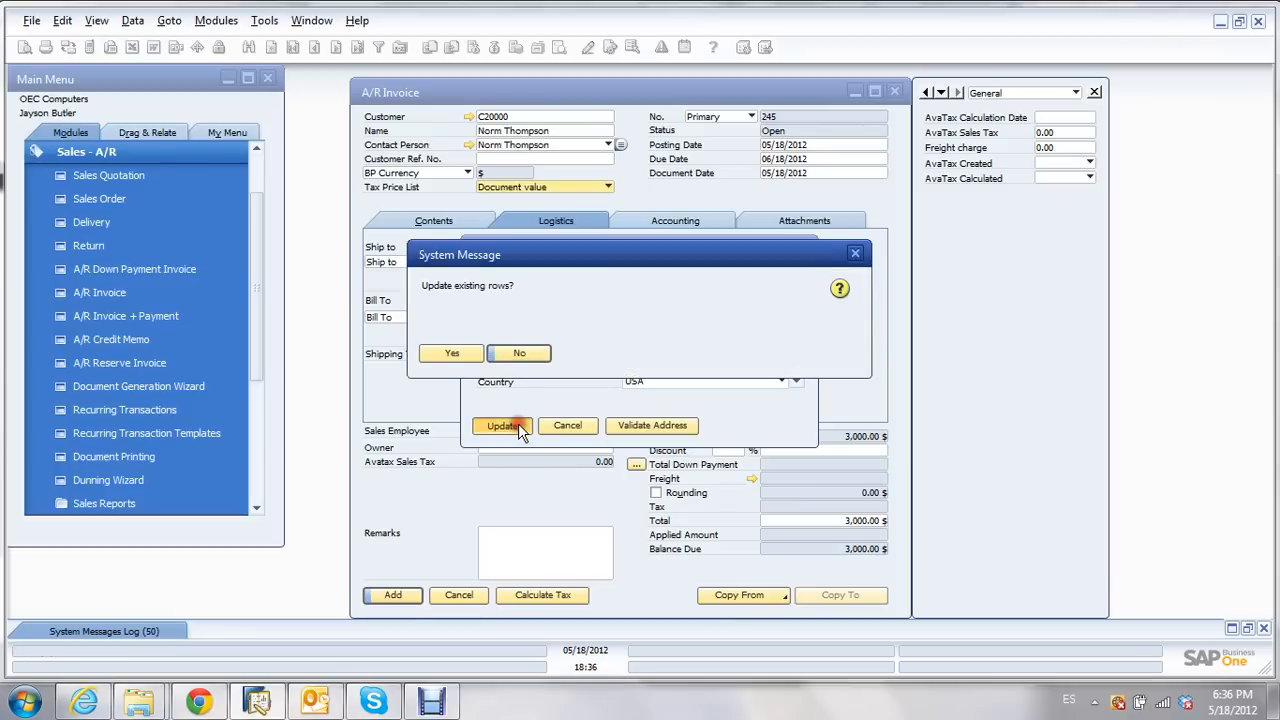
pyautogui.click(458, 355)
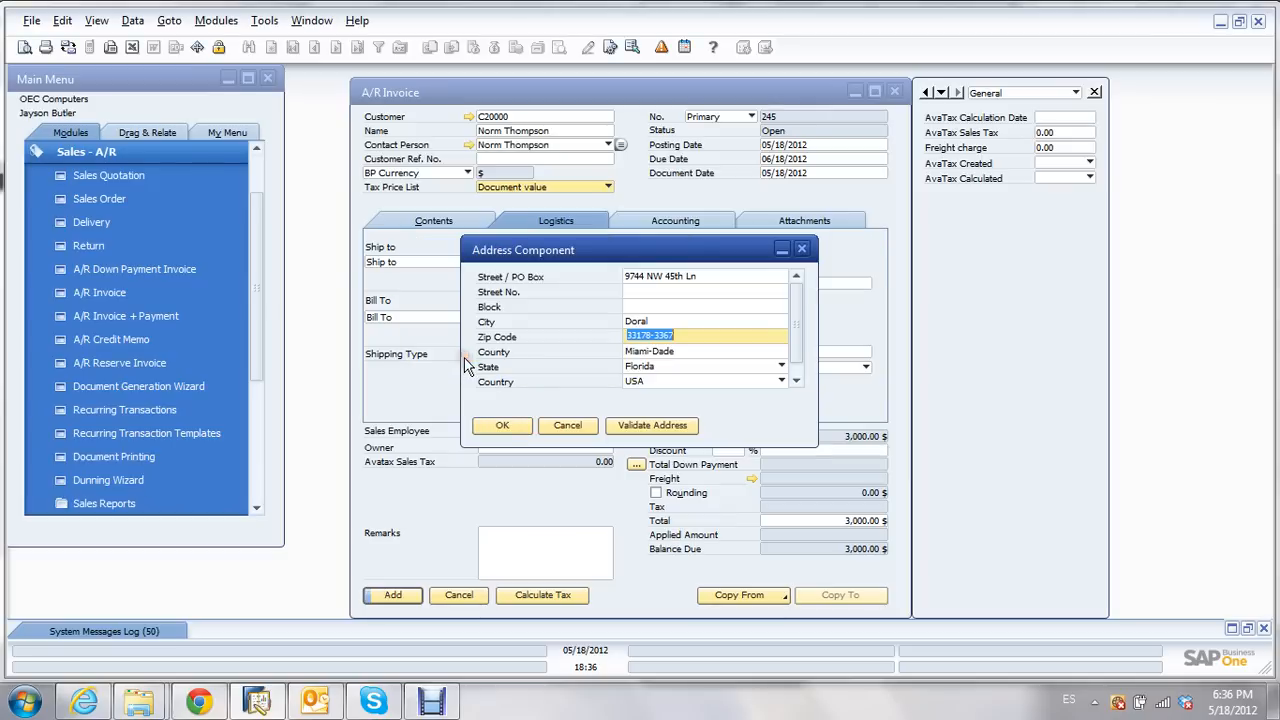
pyautogui.click(500, 425)
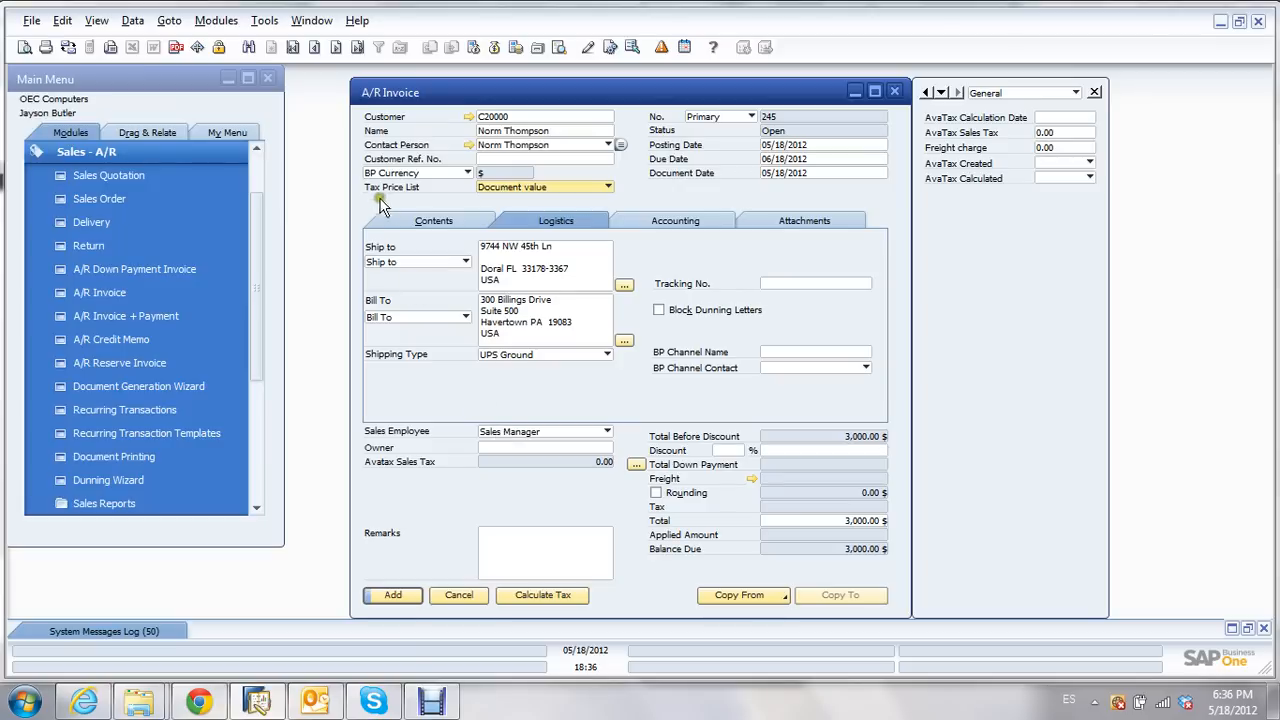
# Step: Open warehouse 01 from the invoice's first item line, validate its address and save the updated warehouse record
pyautogui.click(418, 228)
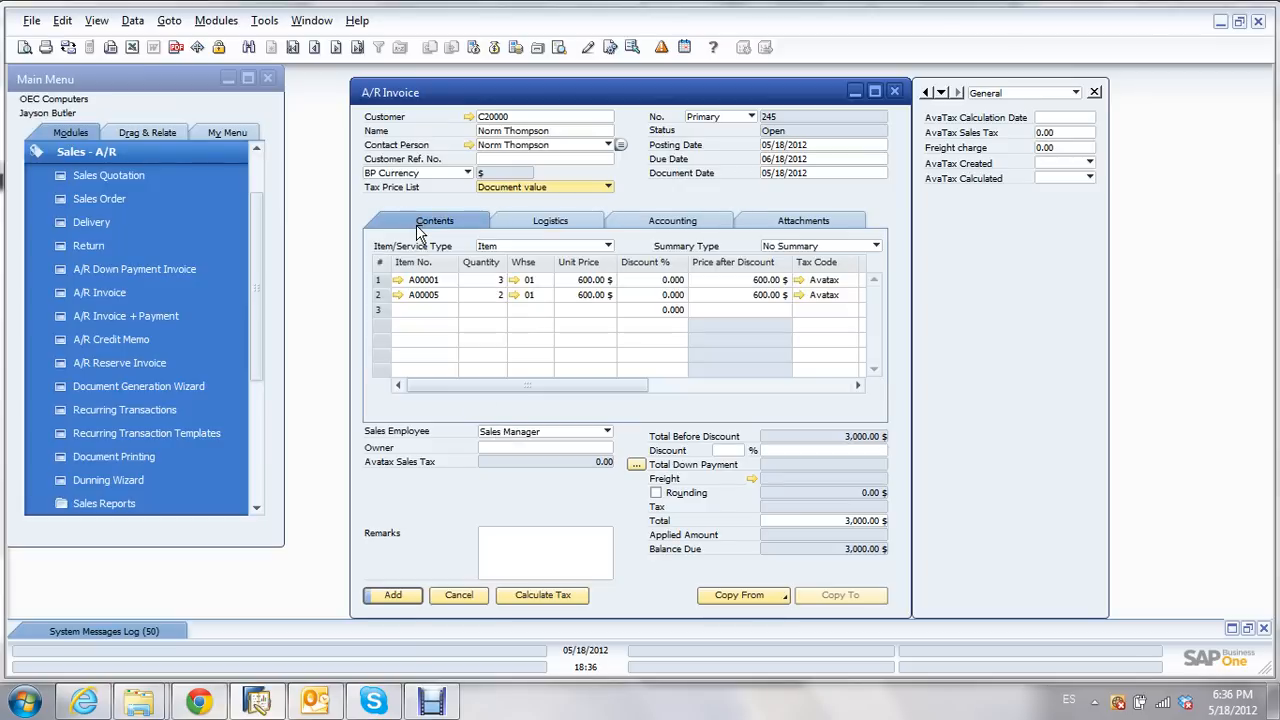
pyautogui.click(416, 218)
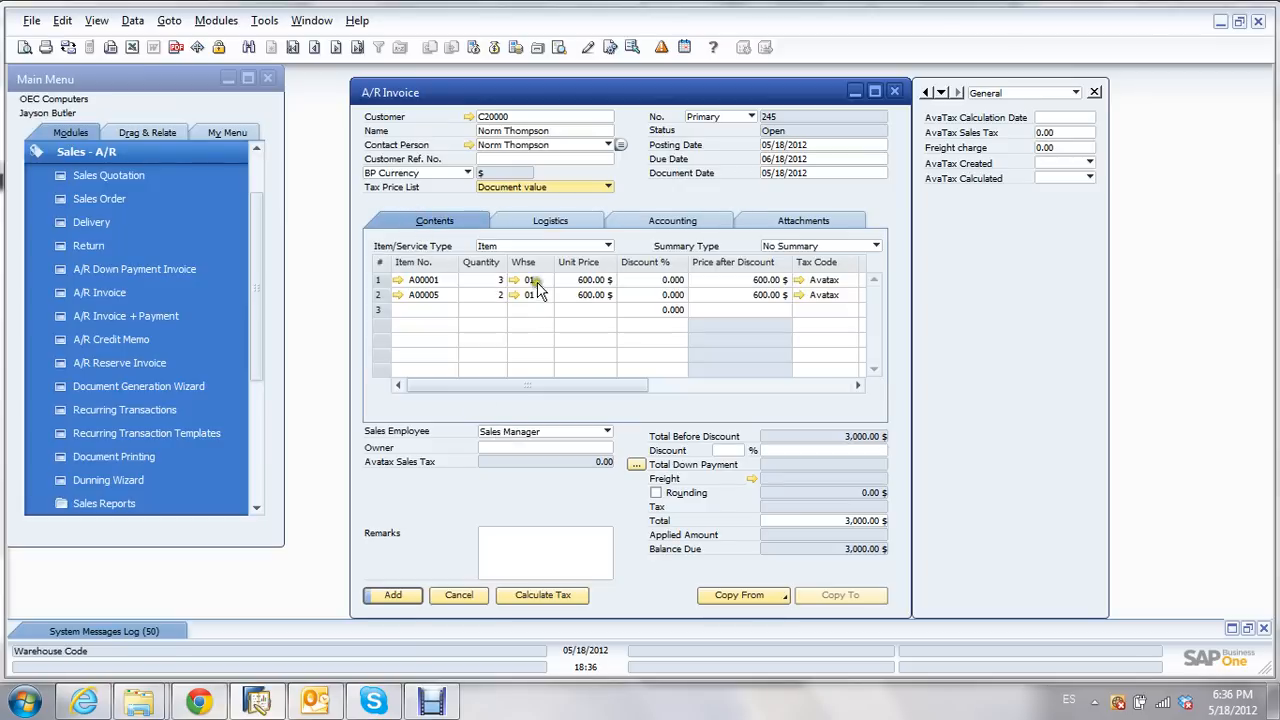
pyautogui.click(515, 280)
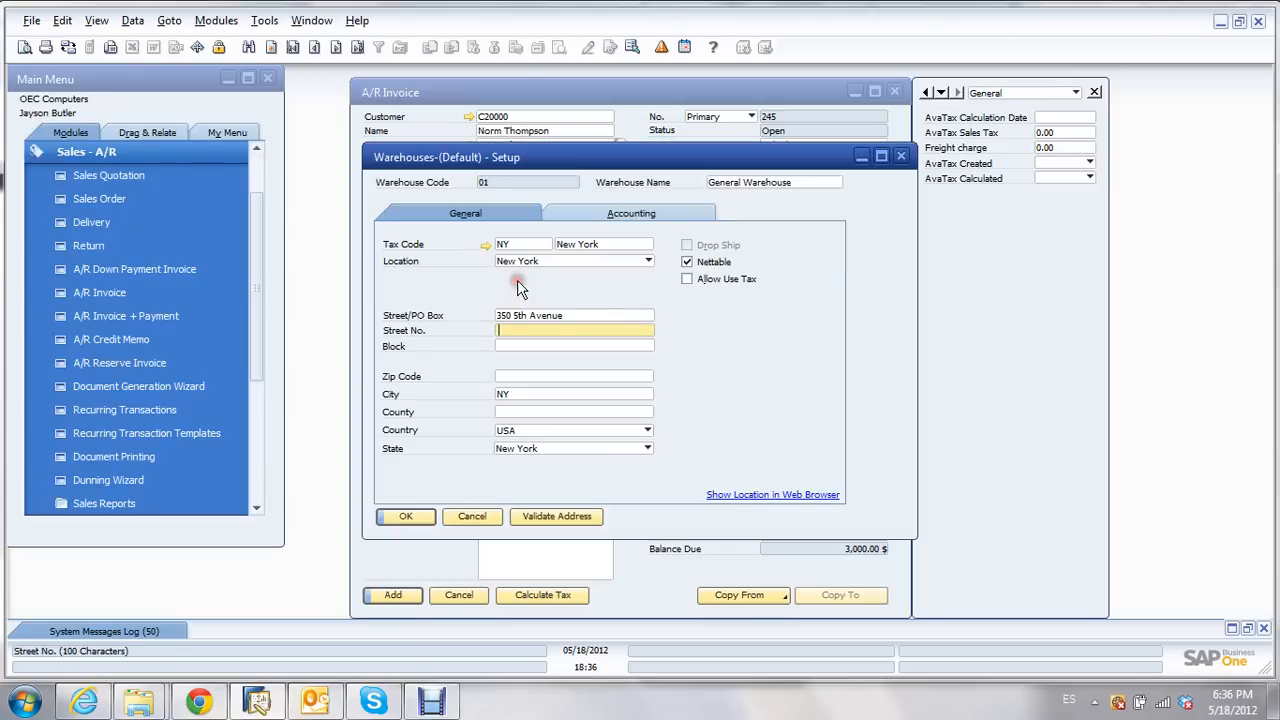
pyautogui.click(546, 521)
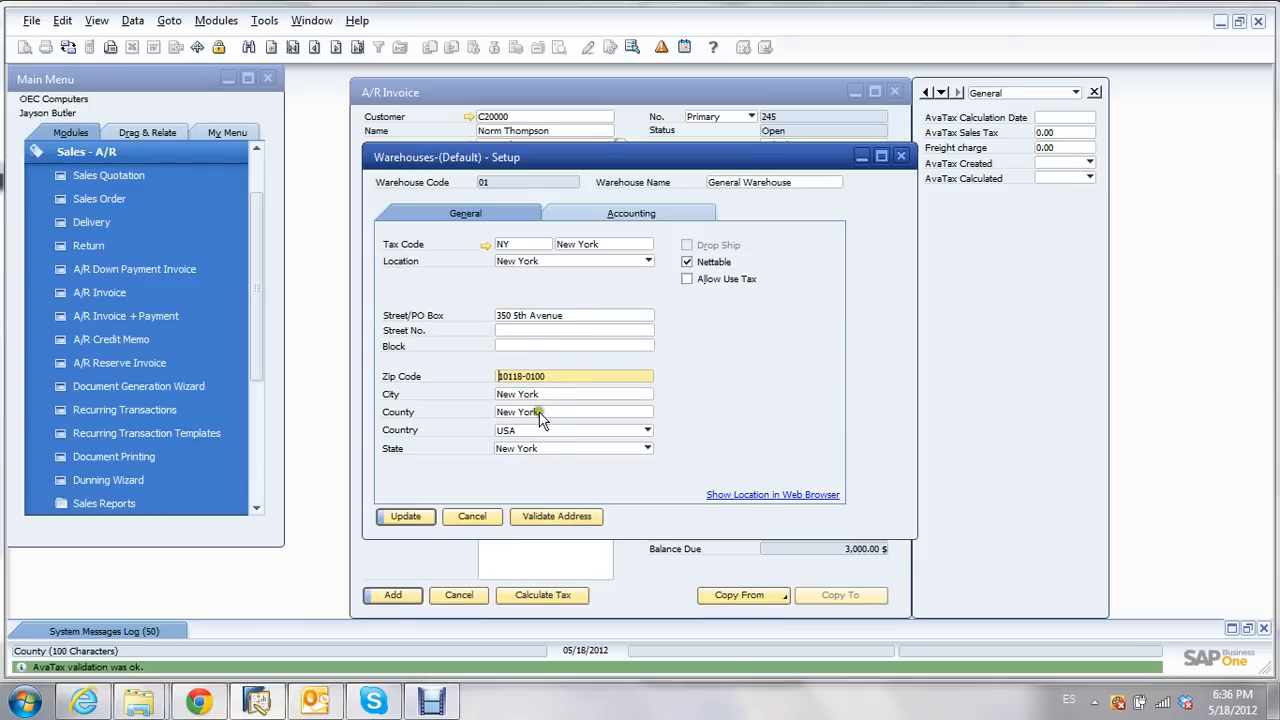
pyautogui.click(405, 516)
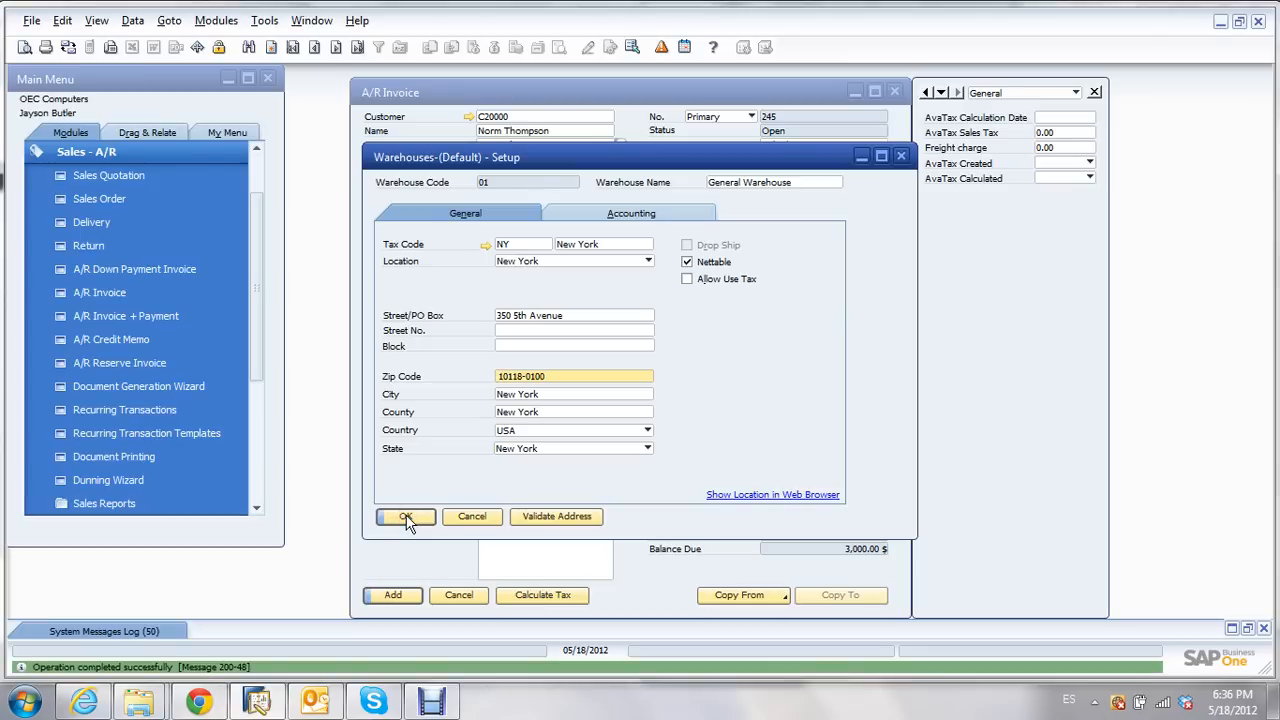
pyautogui.click(405, 516)
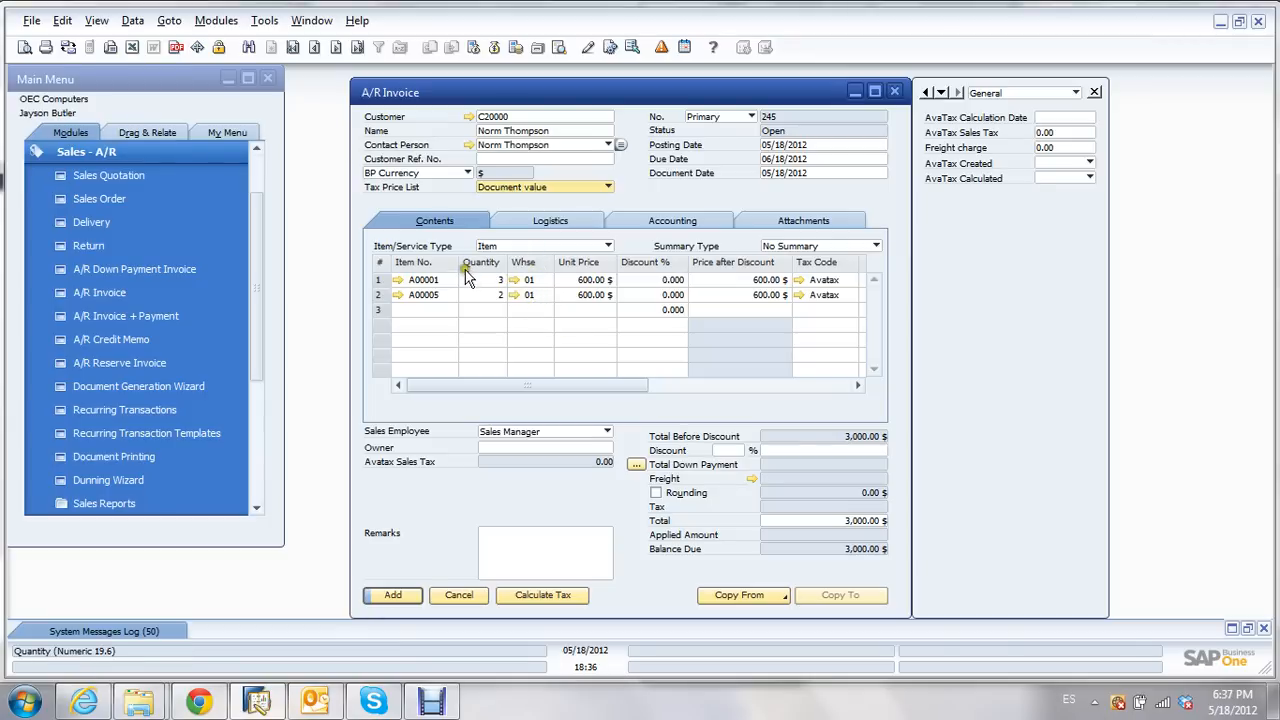
# Step: Calculate the invoice's sales tax and review the Avatax amount in its freight charges
pyautogui.click(554, 601)
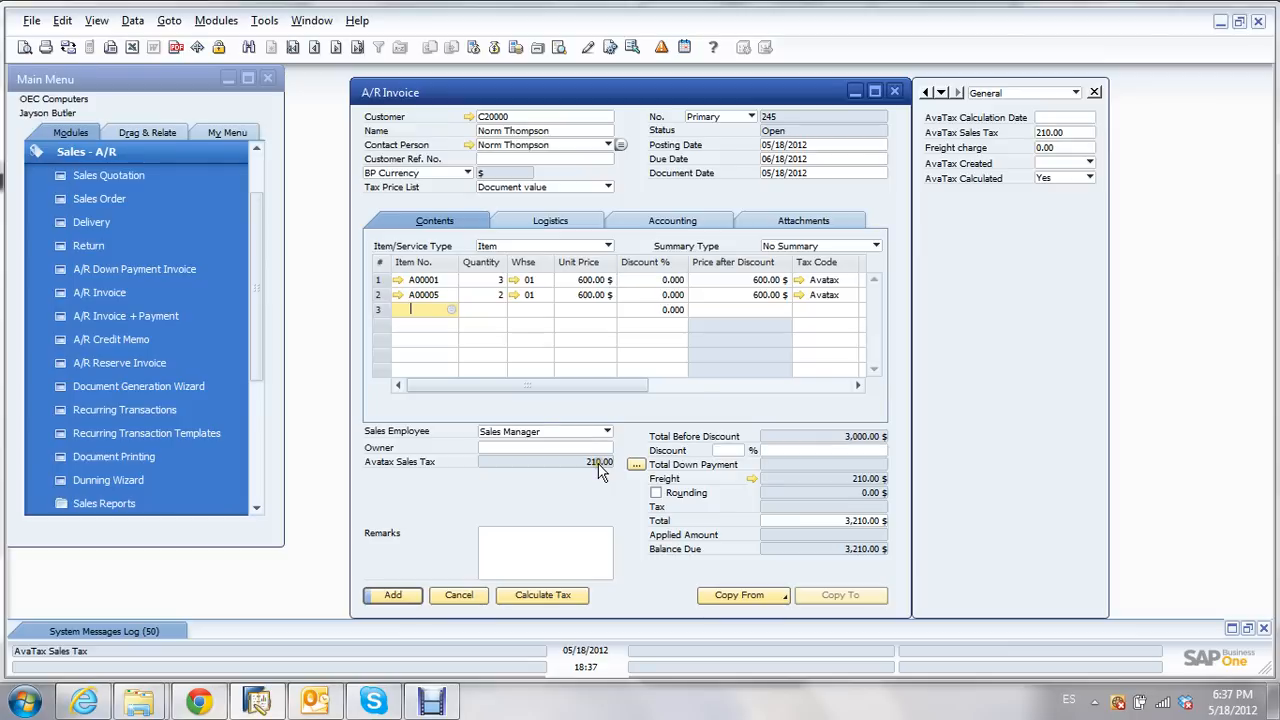
pyautogui.click(753, 479)
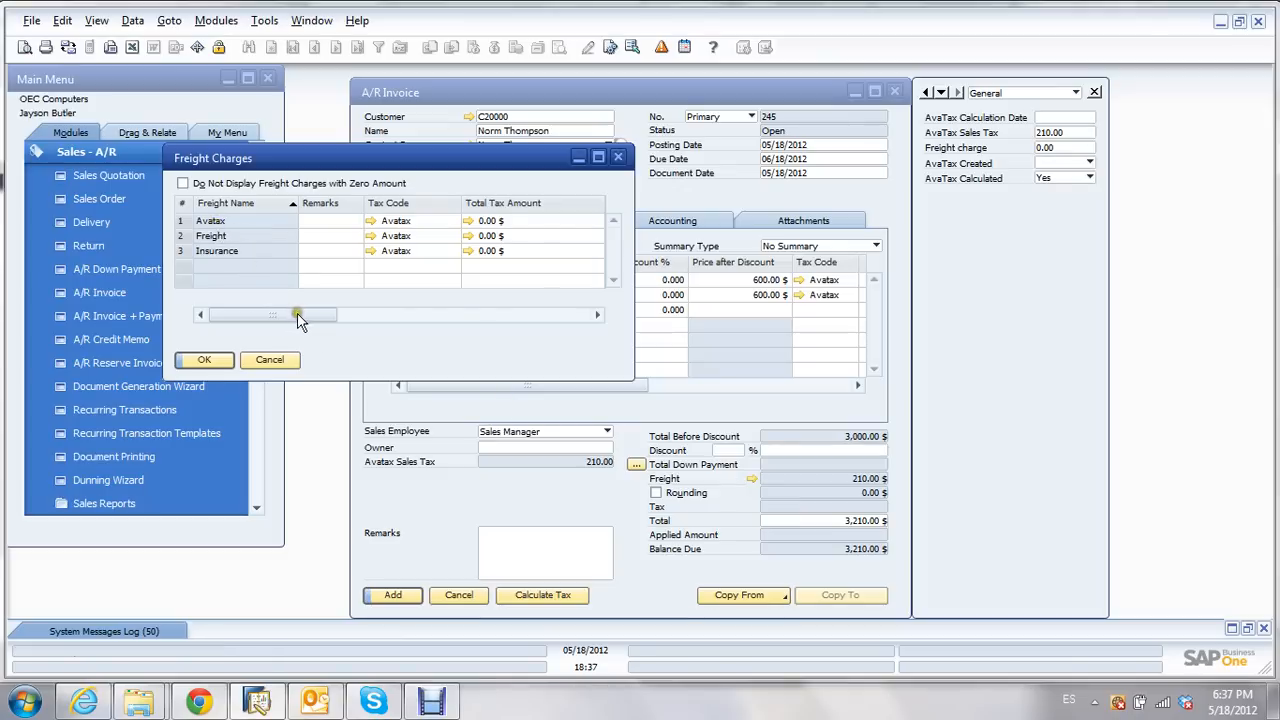
pyautogui.moveTo(296, 310); pyautogui.dragTo(367, 312)
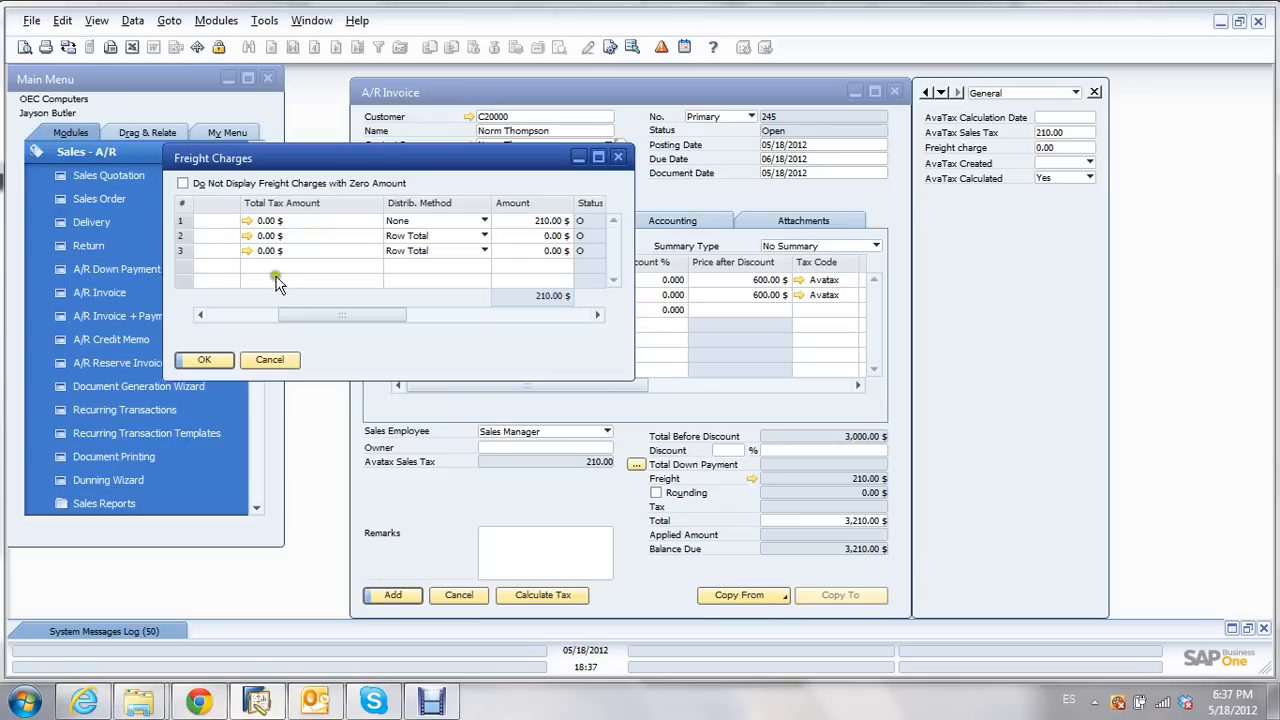
pyautogui.click(257, 318)
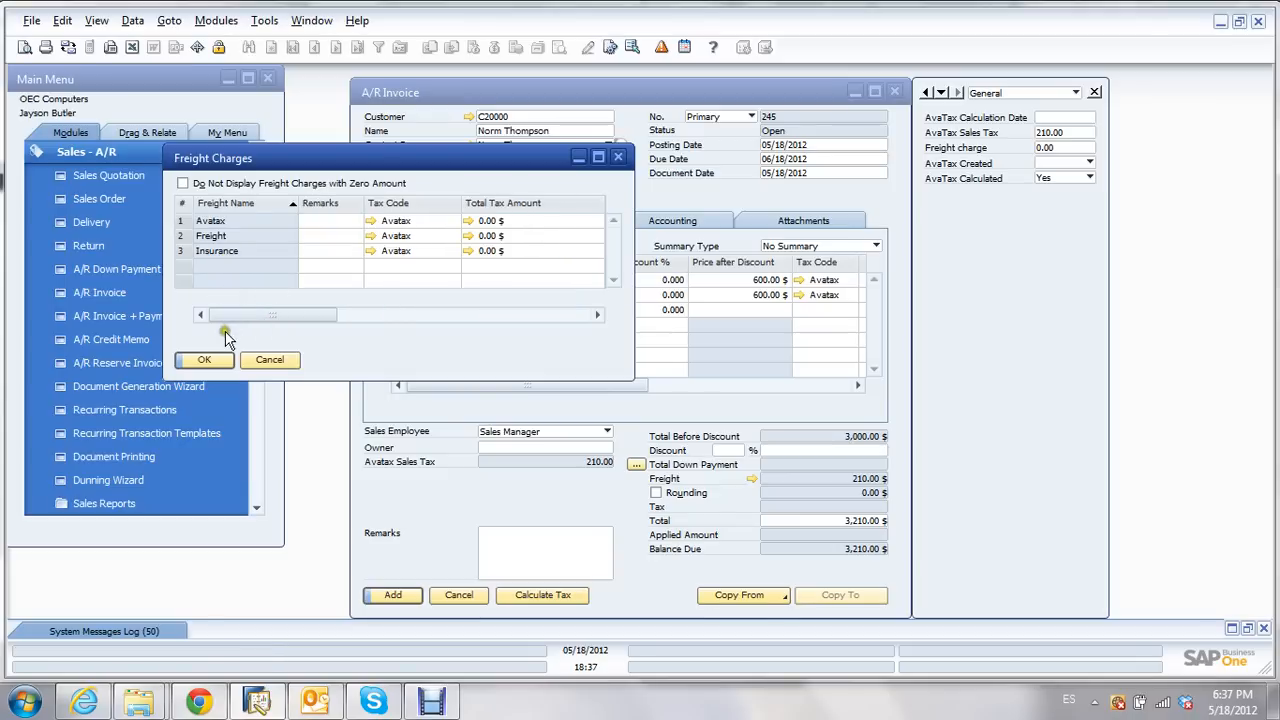
pyautogui.click(219, 359)
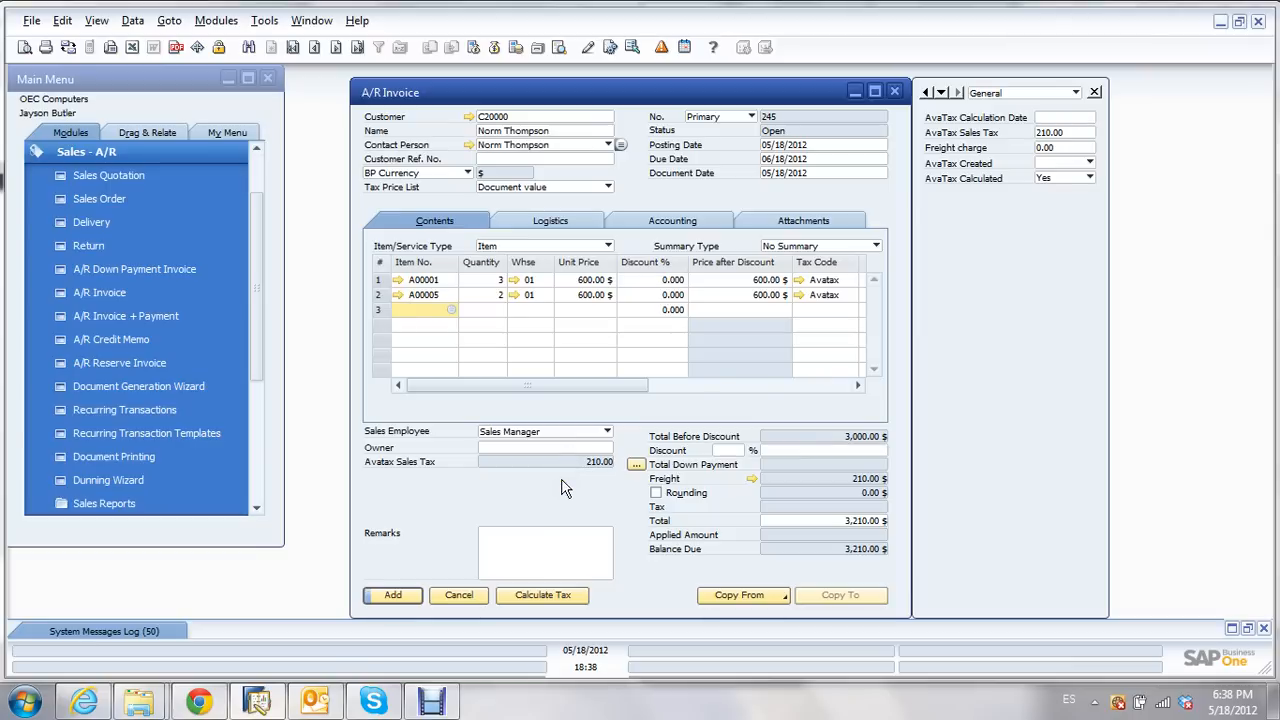
# Step: Add the invoice as a final document and close the blank A/R invoice form
pyautogui.click(410, 596)
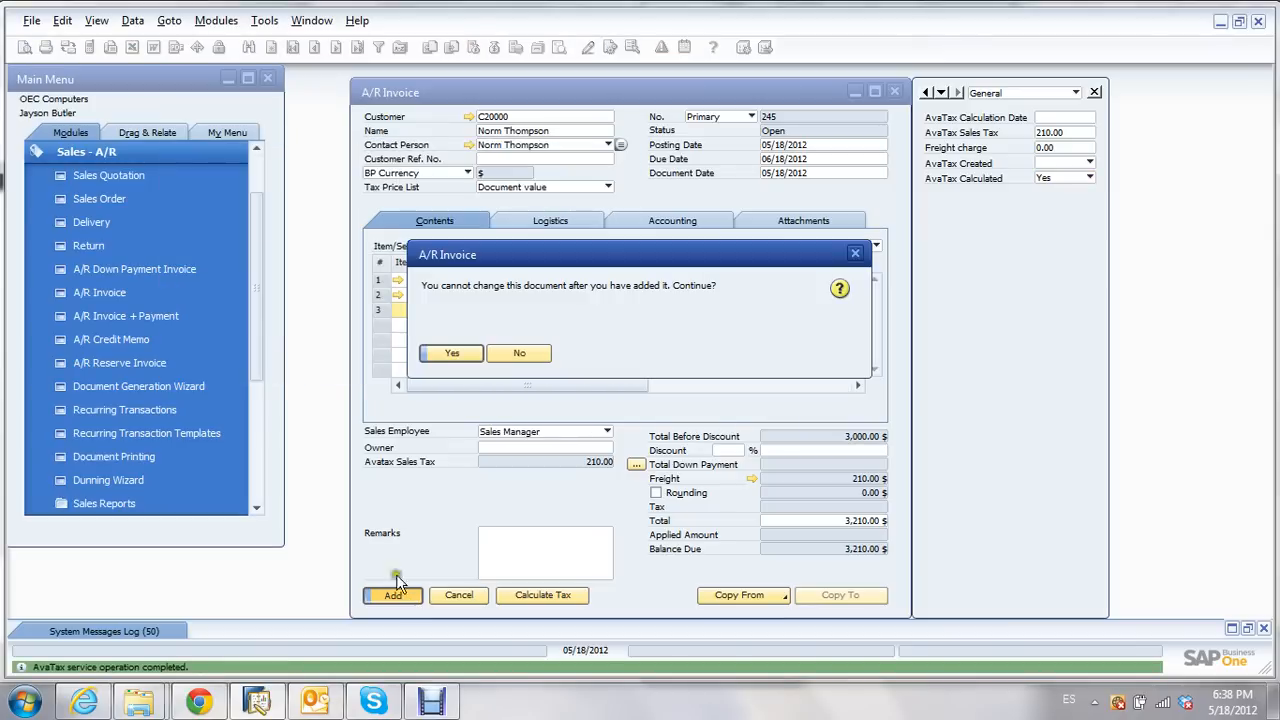
pyautogui.click(463, 352)
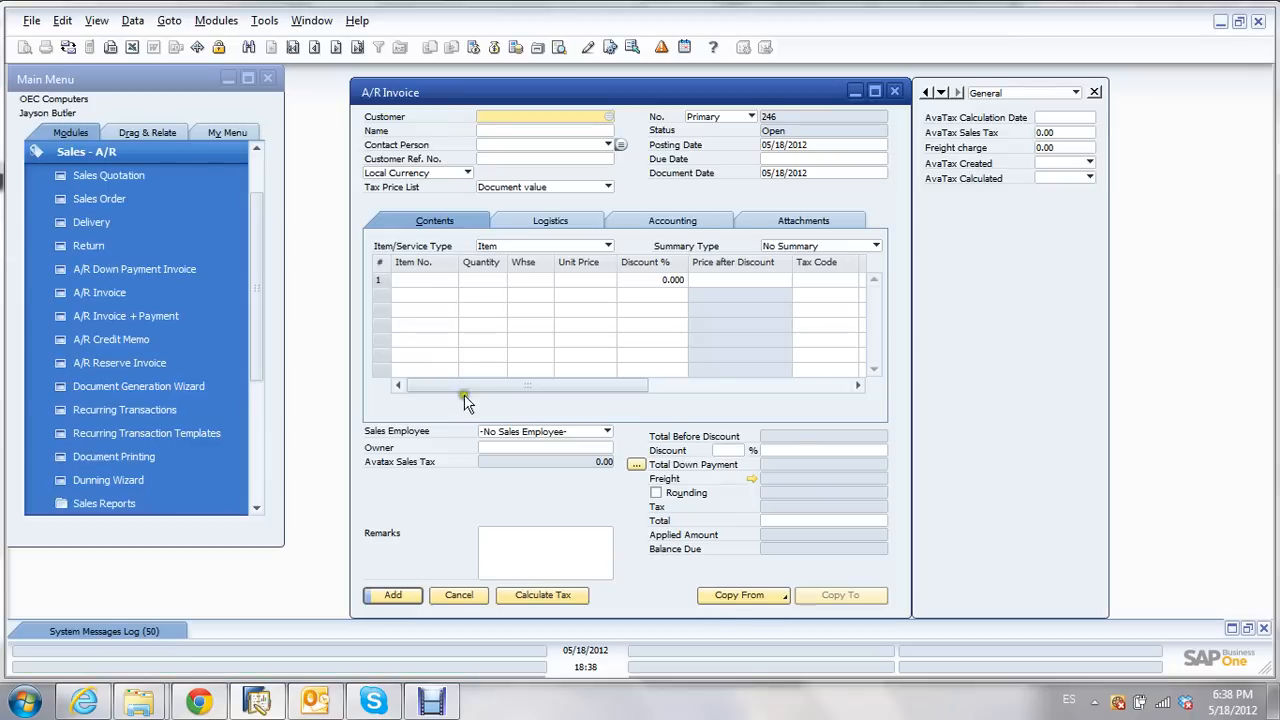
pyautogui.click(475, 591)
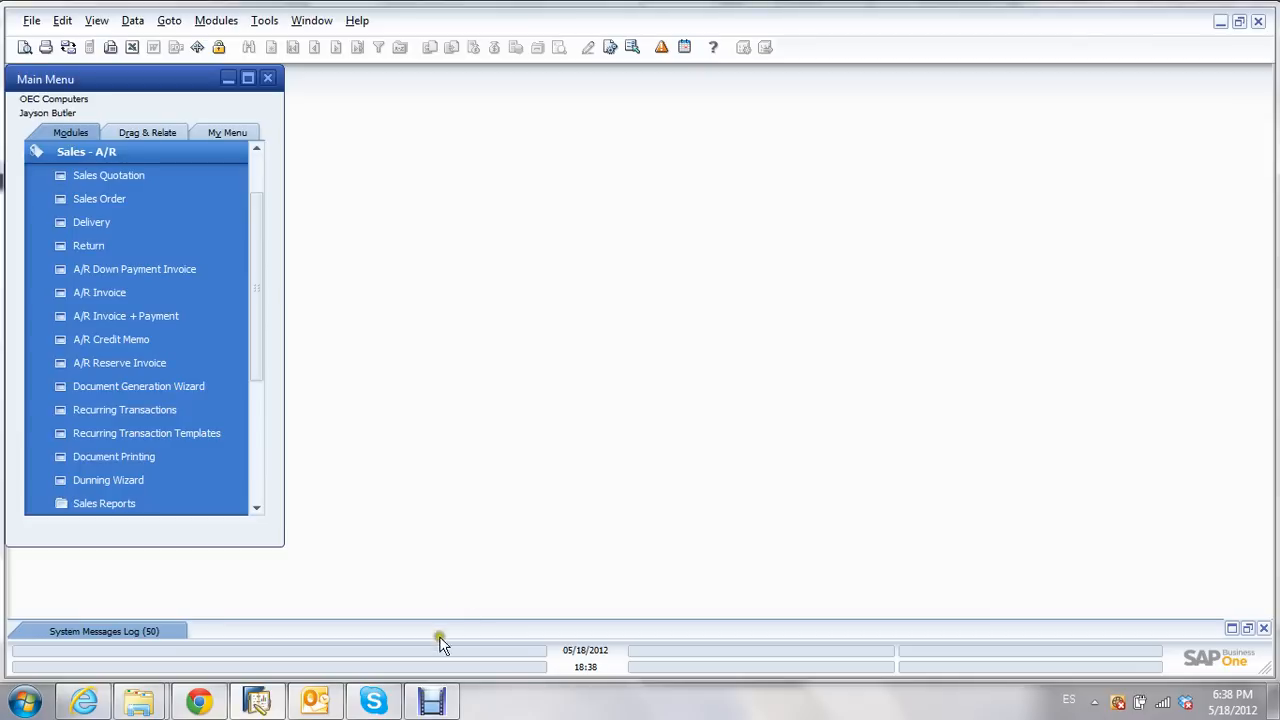
pyautogui.moveTo(434, 706)
pyautogui.click(670, 366)
pyautogui.press('fn')
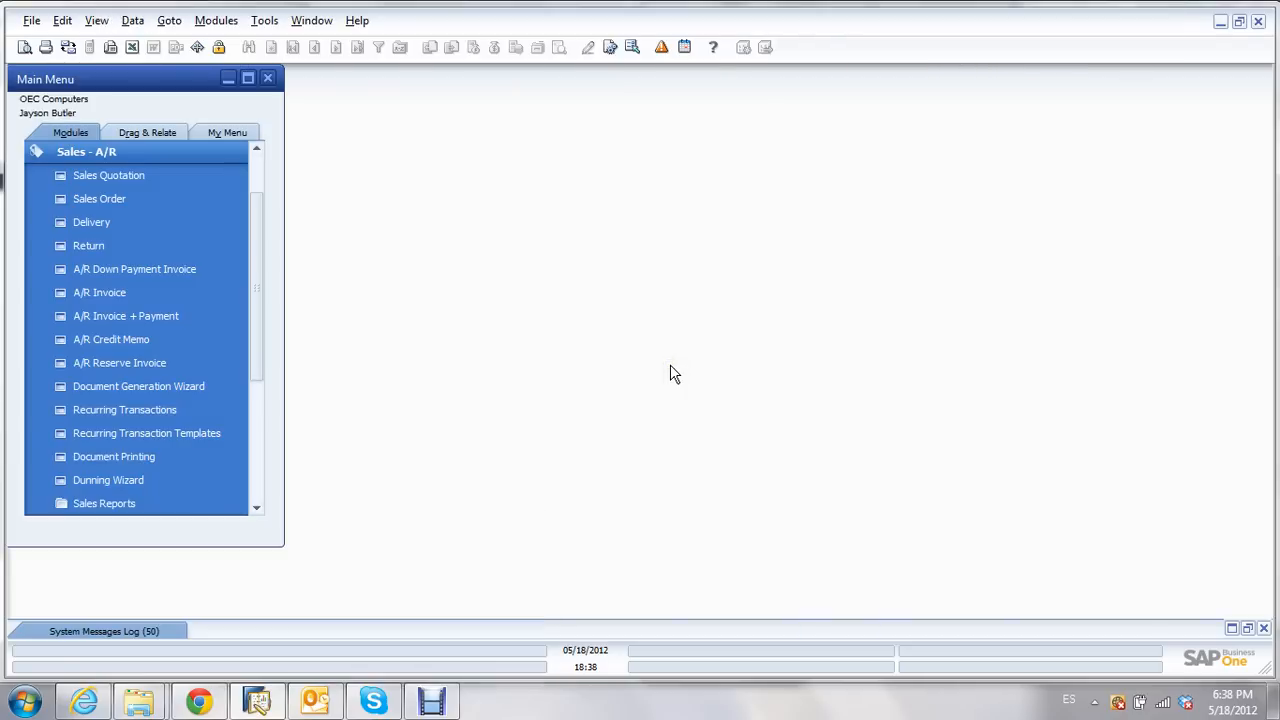